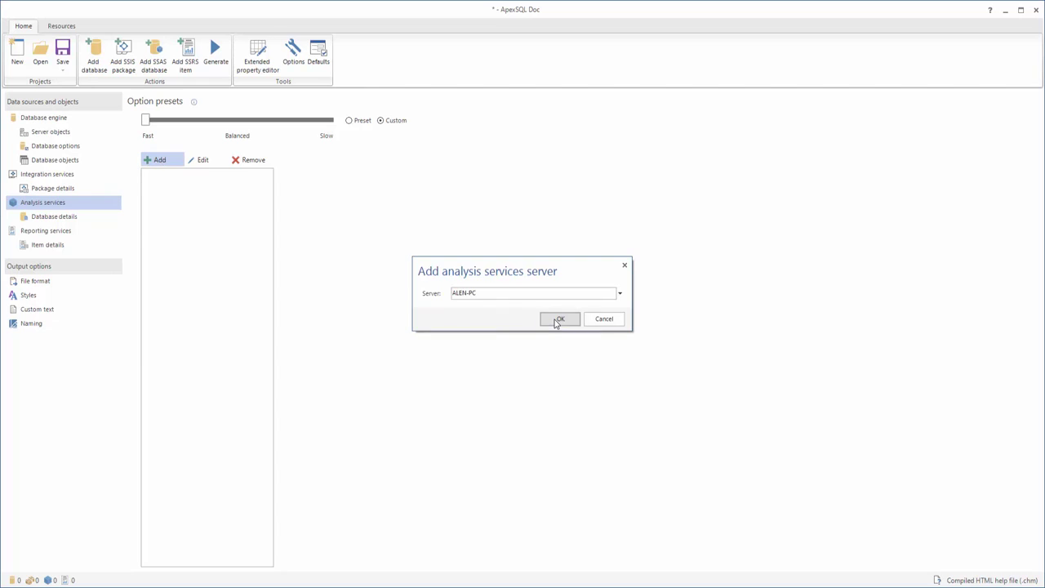
Add the entered analysis services server, select AdventureWorksDW2014Multidimensional-SE for documentation, and show the Analysis Services database details
{"action": "left_click", "coordinate": [554, 319]}
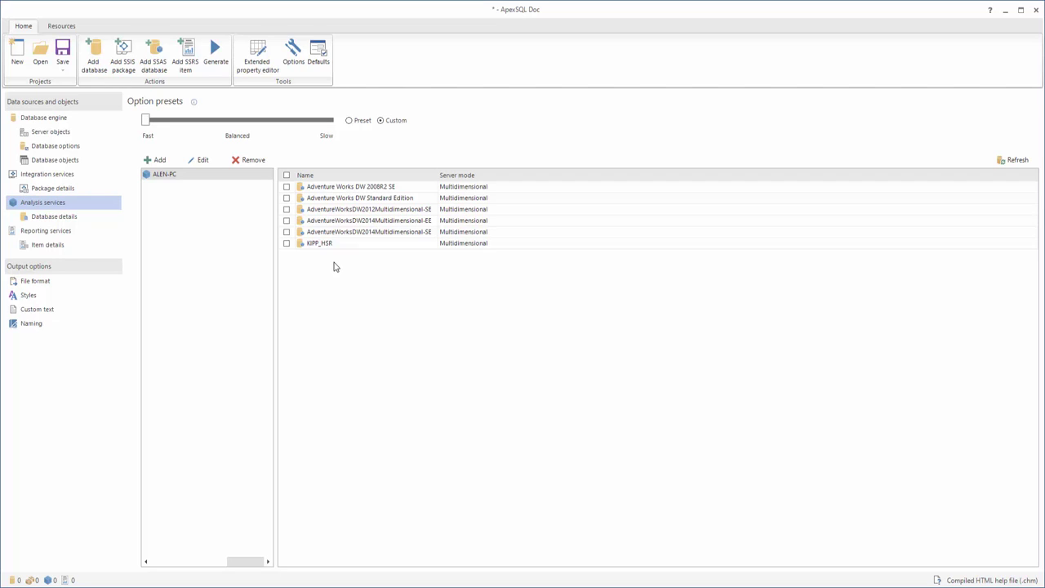
{"action": "left_click", "coordinate": [286, 233]}
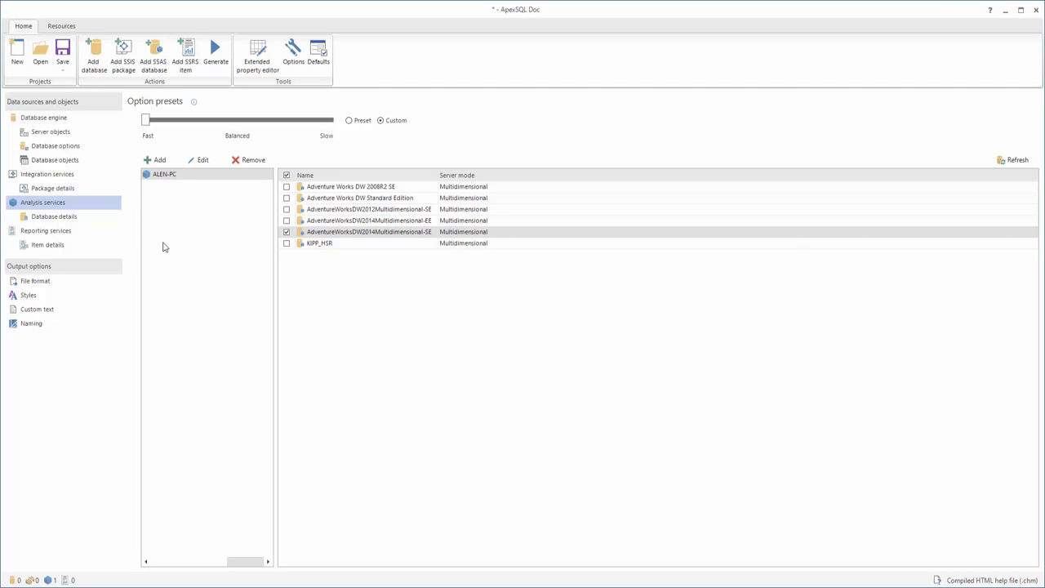
{"action": "left_click", "coordinate": [74, 218]}
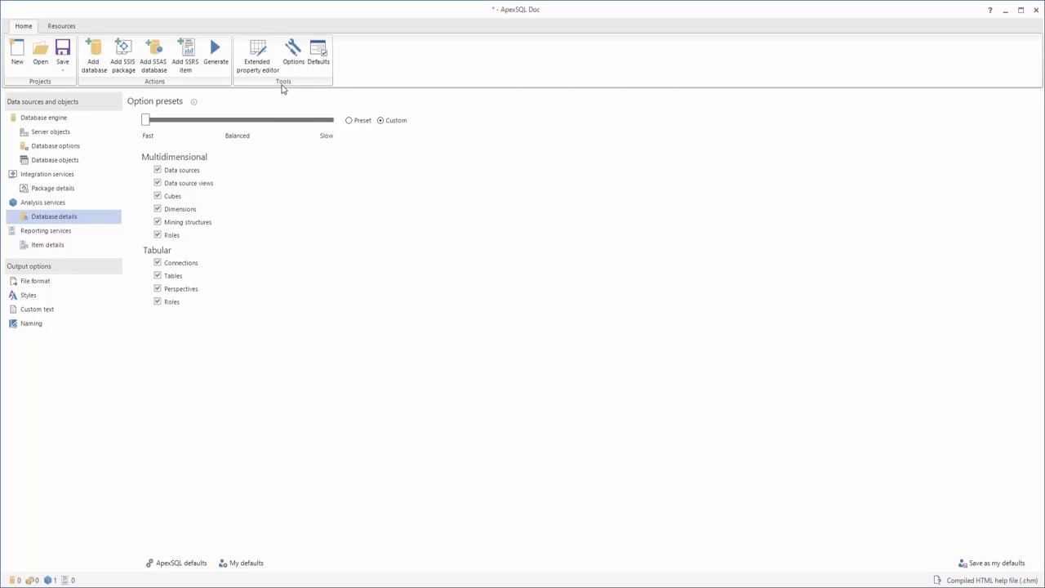
Check the application's file output options and append the date tag to the documentation filename template
{"action": "left_click", "coordinate": [295, 61]}
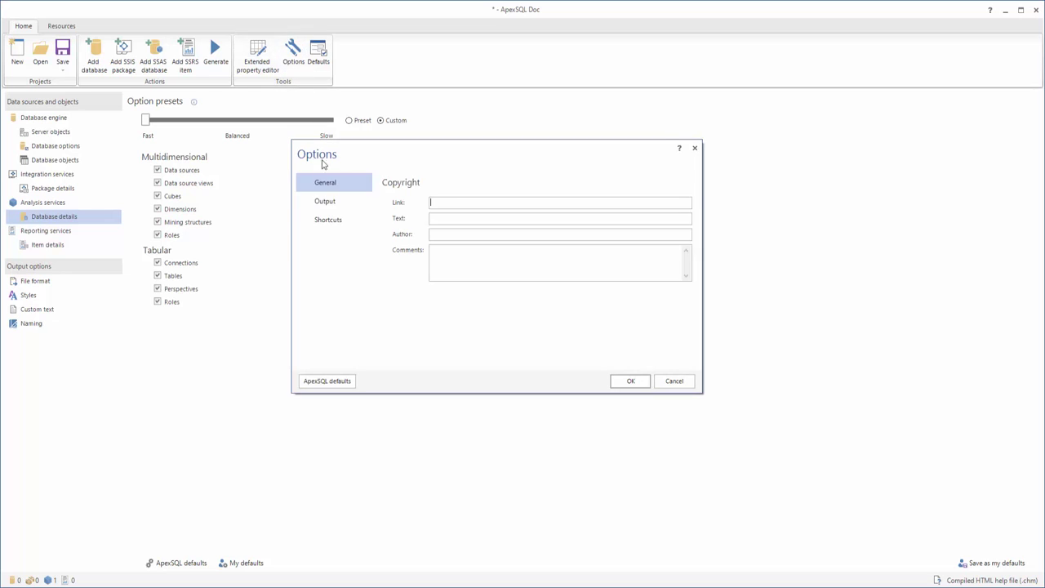
{"action": "left_click", "coordinate": [327, 201]}
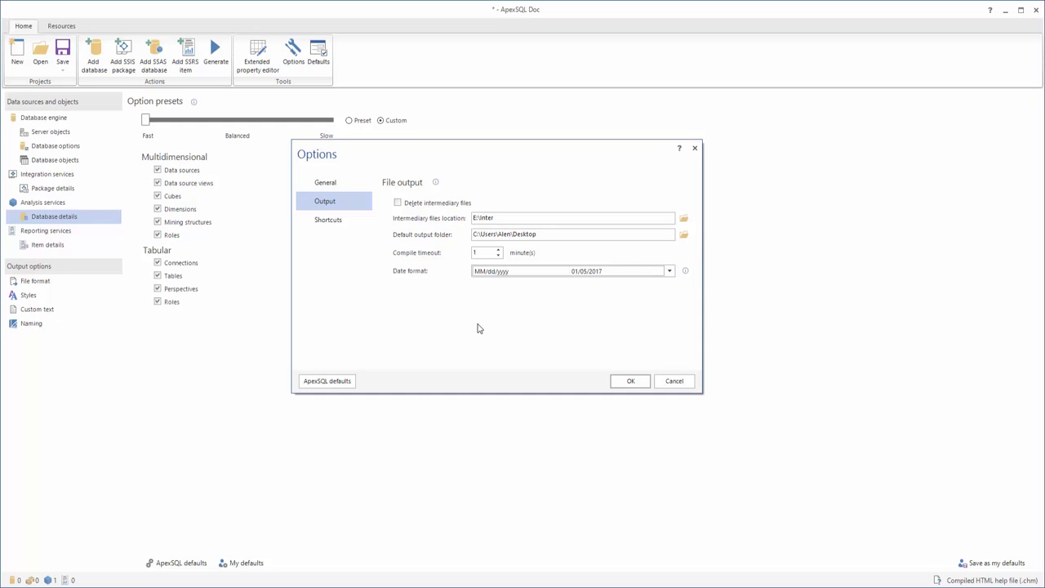
{"action": "left_click", "coordinate": [630, 381]}
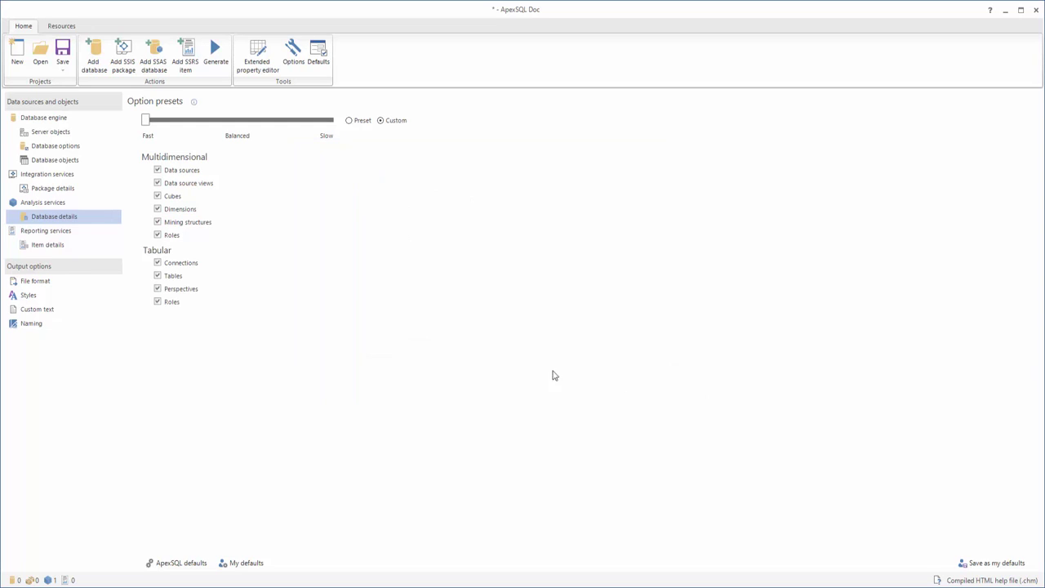
{"action": "left_click", "coordinate": [91, 330]}
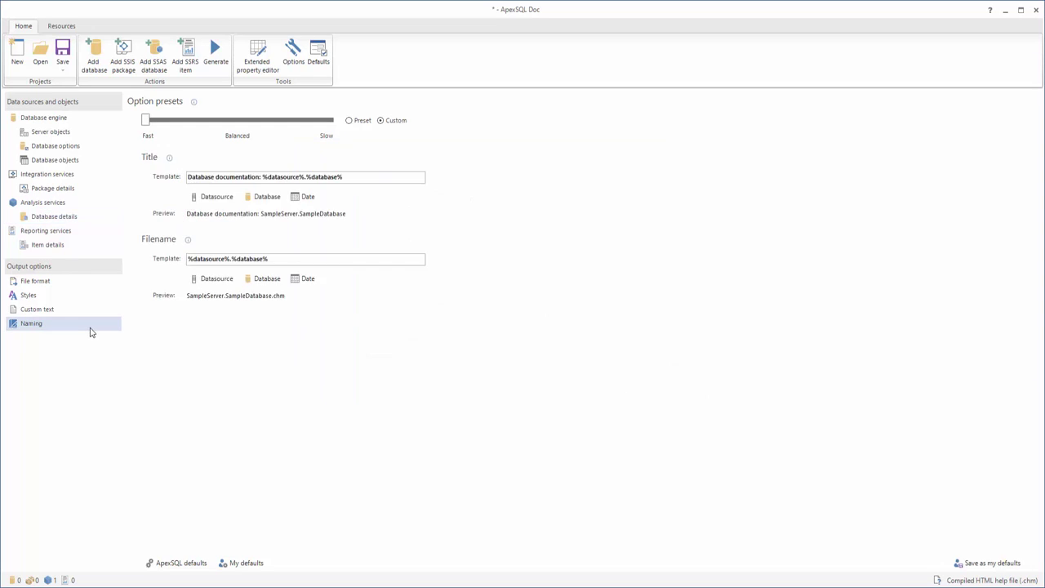
{"action": "left_click", "coordinate": [312, 282]}
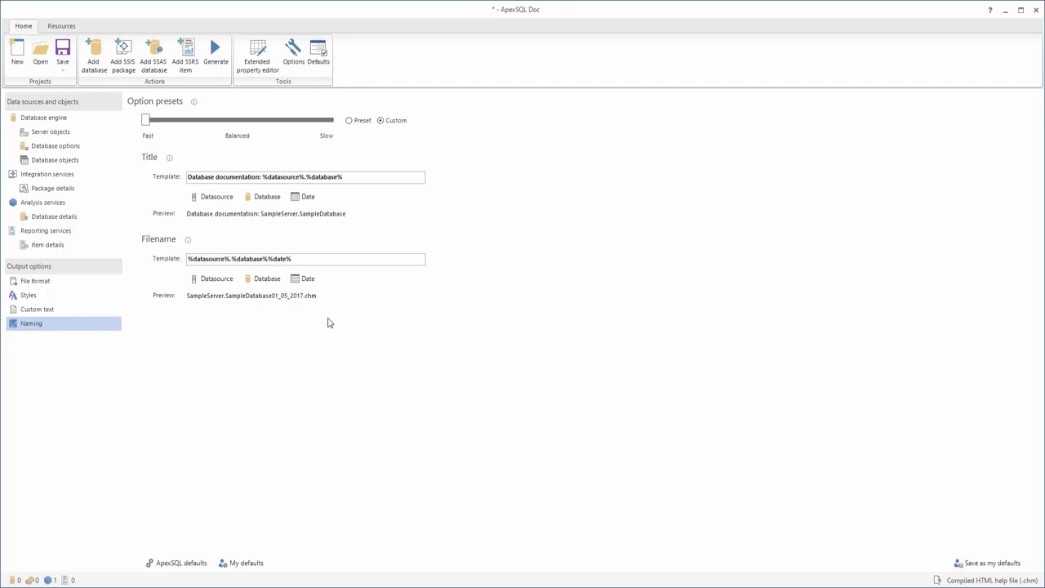
Save the current project under the name "SSAS project" as an ApexSQL Doc project (.axdp) in the ApexSQLDoc folder
{"action": "left_click", "coordinate": [63, 50]}
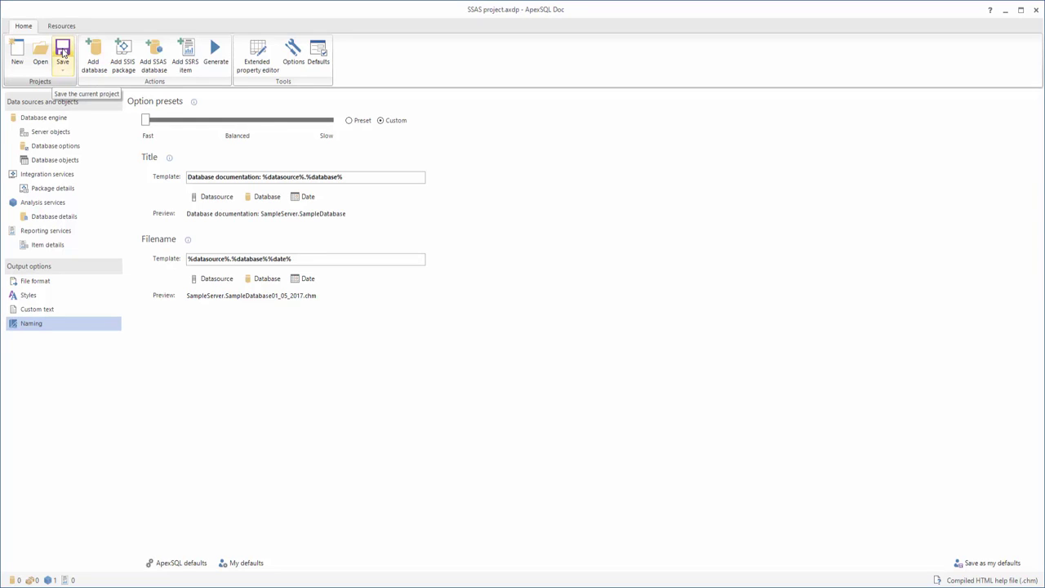
{"action": "left_click", "coordinate": [62, 51]}
{"action": "left_click", "coordinate": [62, 70]}
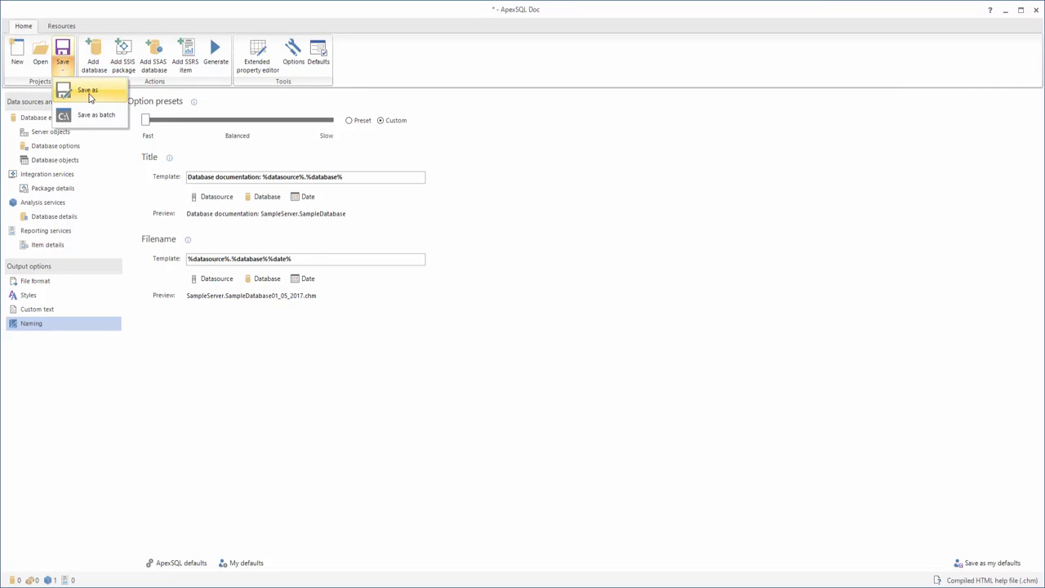
{"action": "left_click", "coordinate": [88, 92]}
{"action": "type", "text": "SSAS "}
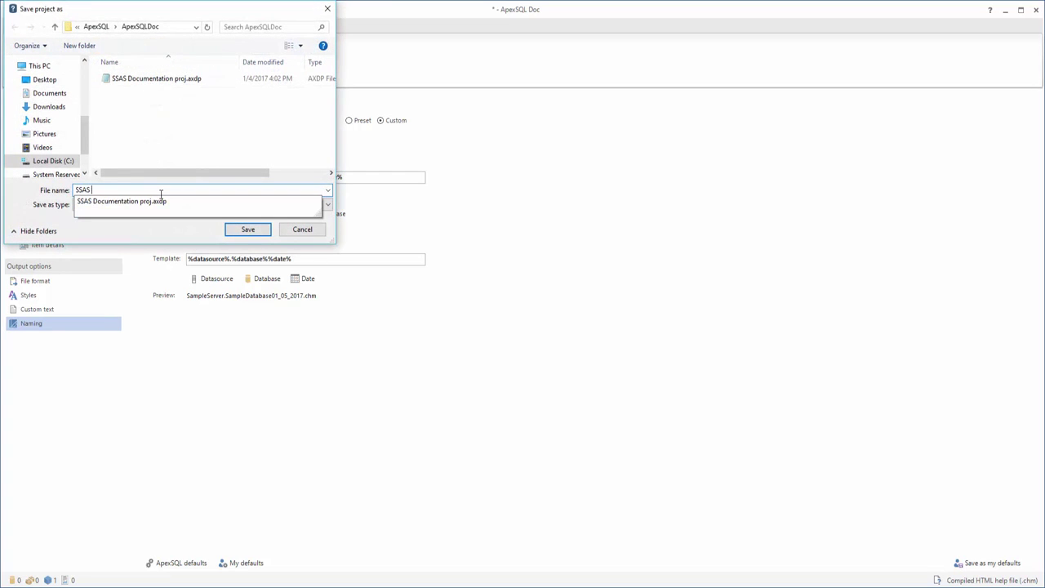
{"action": "type", "text": "project"}
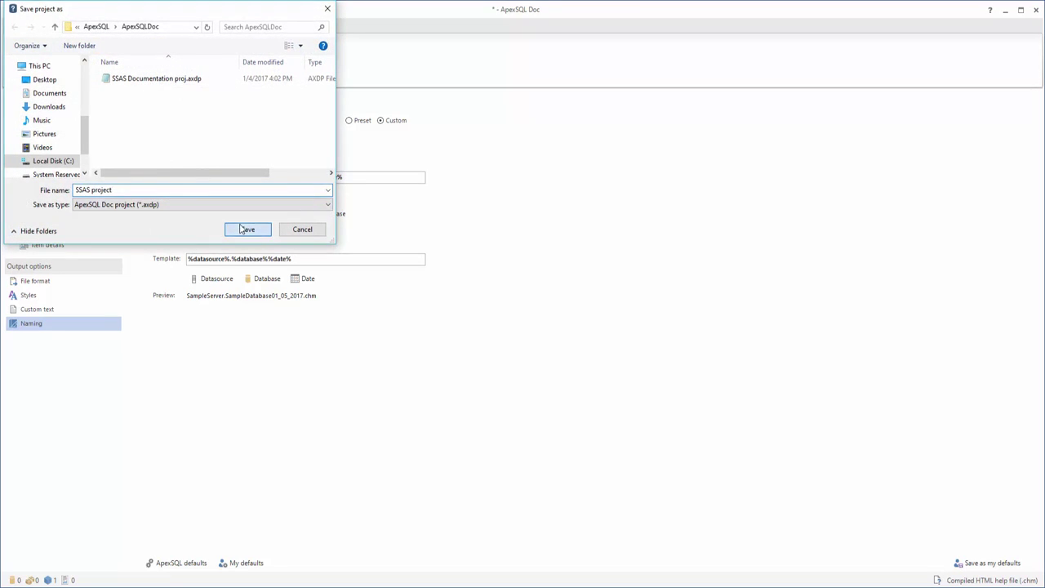
{"action": "left_click", "coordinate": [245, 230]}
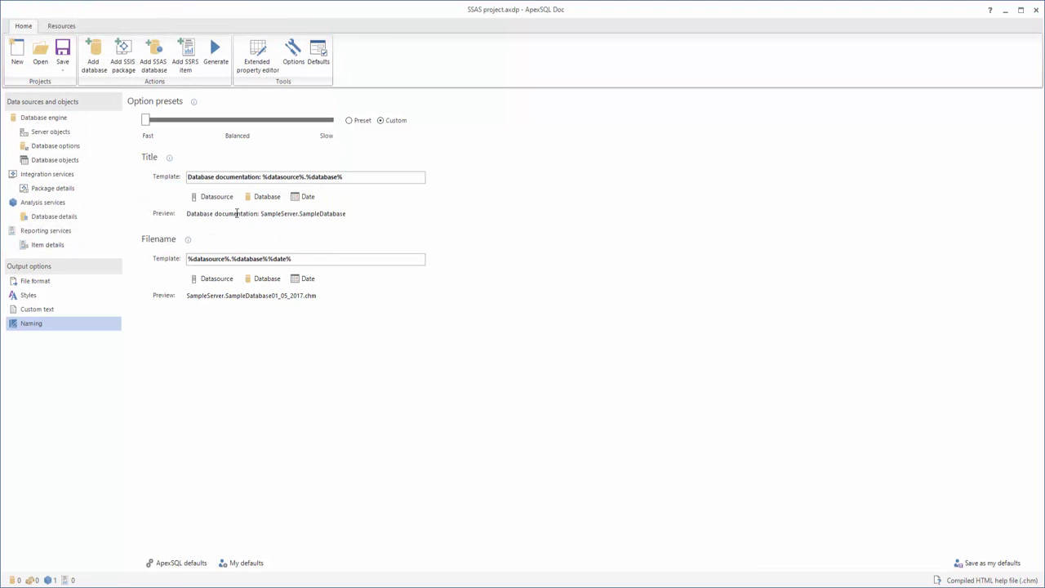
Generate the CHM documentation on the Desktop under the suggested filename and open it for viewing
{"action": "left_click", "coordinate": [216, 56]}
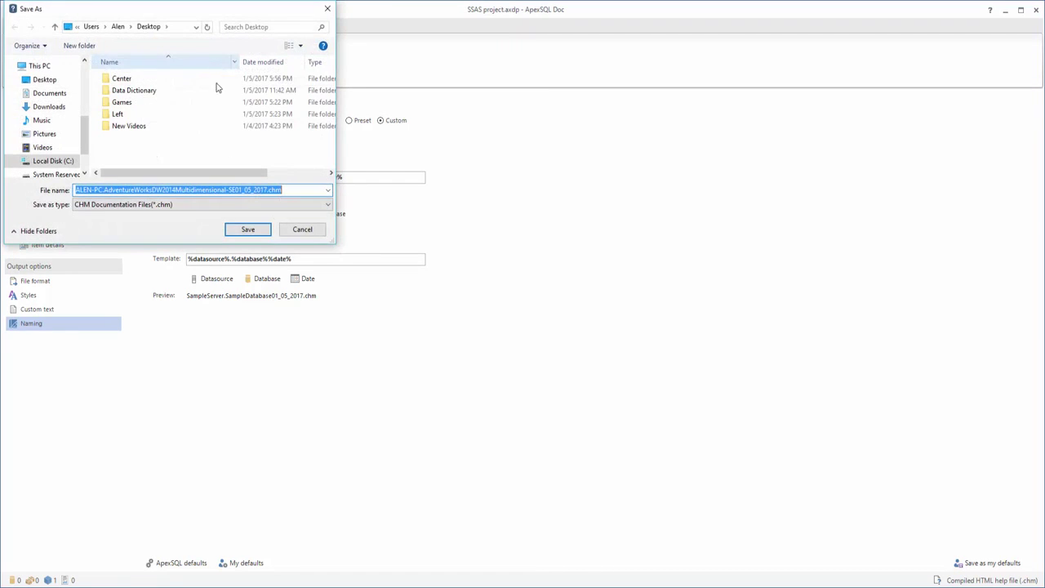
{"action": "left_click", "coordinate": [249, 230]}
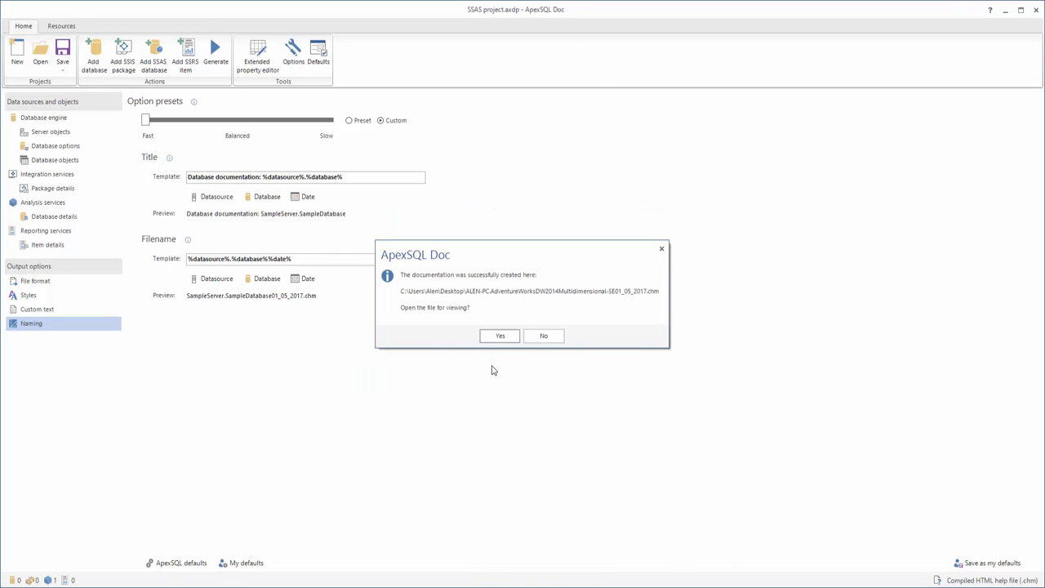
{"action": "left_click", "coordinate": [507, 335]}
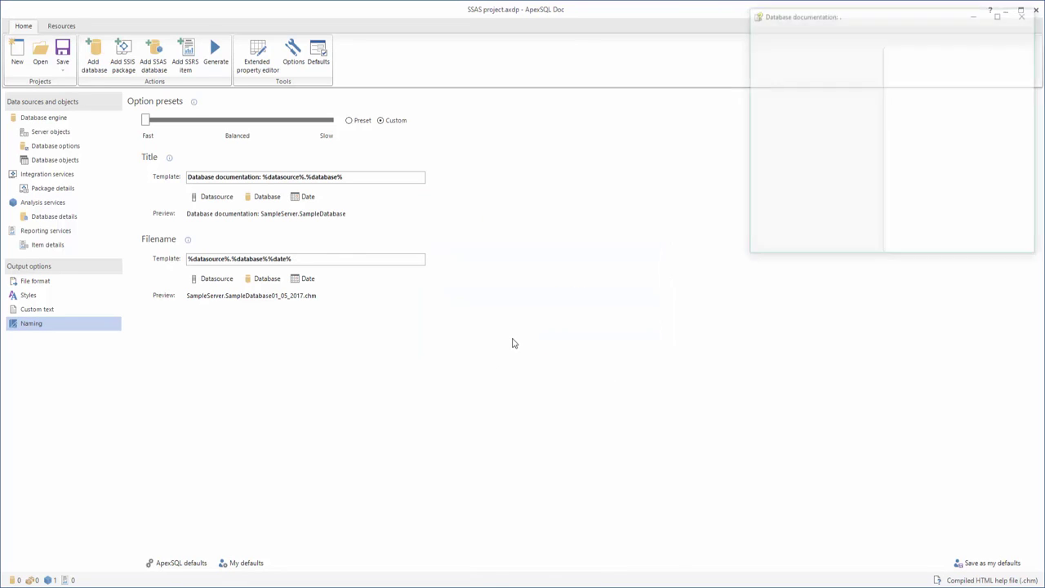
Examine the cubes, dimensions, mining structures and both data source views in the generated documentation, using an enlarged window, and close it
{"action": "left_click_drag", "start_coordinate": [891, 18], "coordinate": [365, 93]}
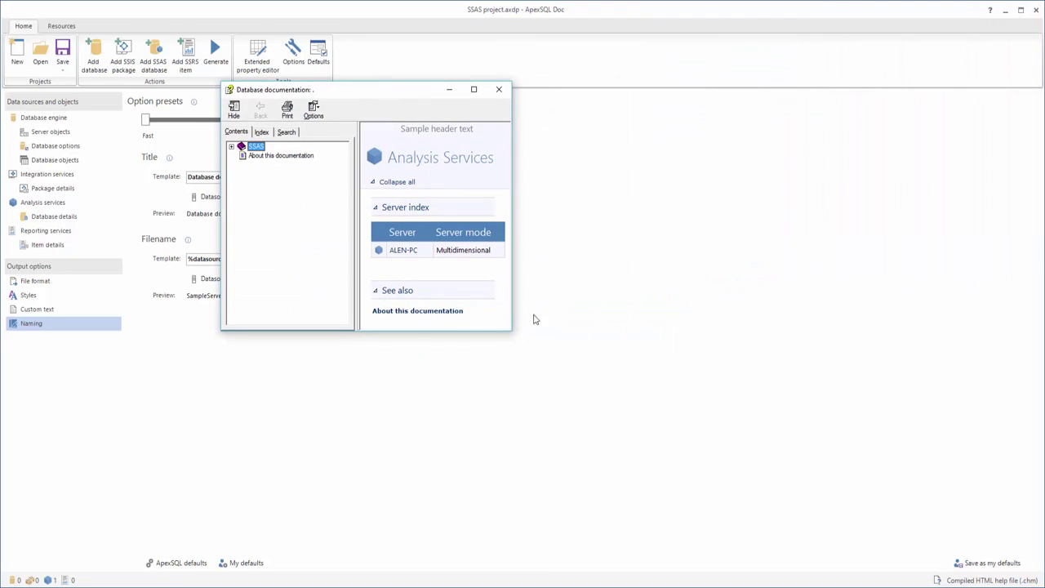
{"action": "left_click_drag", "start_coordinate": [512, 330], "coordinate": [678, 508]}
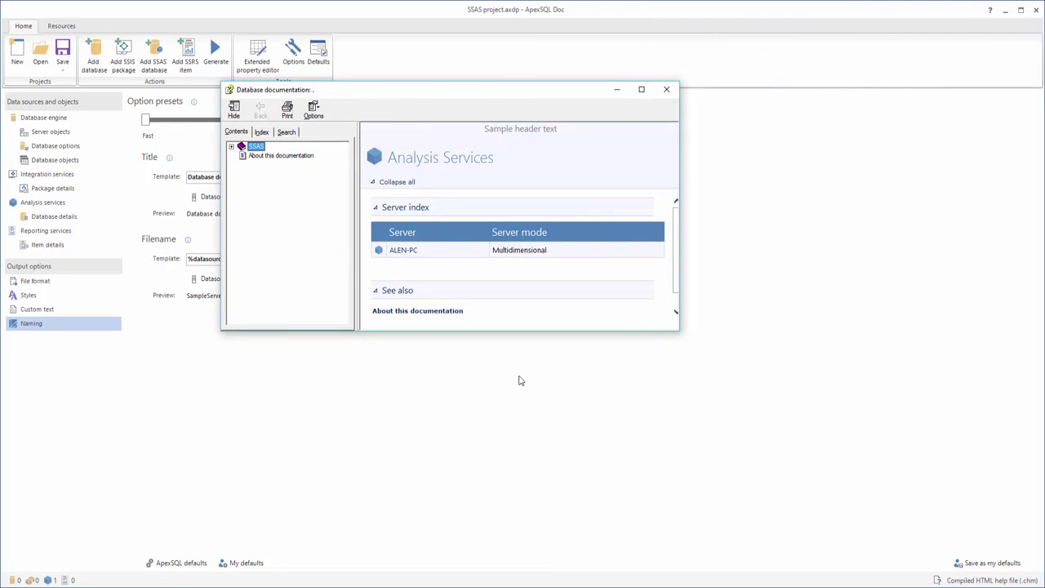
{"action": "left_click_drag", "start_coordinate": [463, 332], "coordinate": [470, 501]}
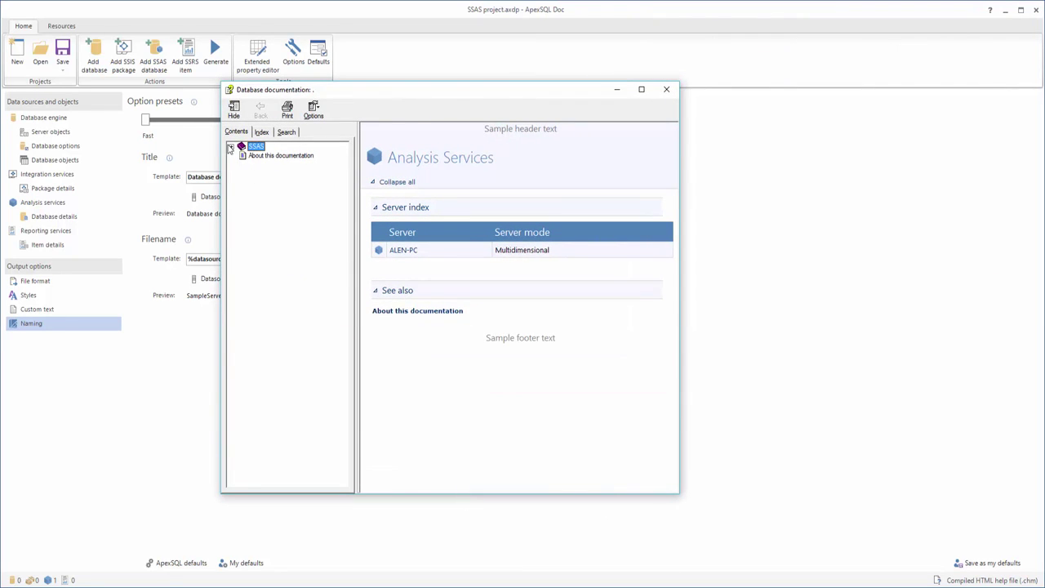
{"action": "left_click", "coordinate": [231, 147]}
{"action": "left_click", "coordinate": [241, 156]}
{"action": "left_click", "coordinate": [252, 174]}
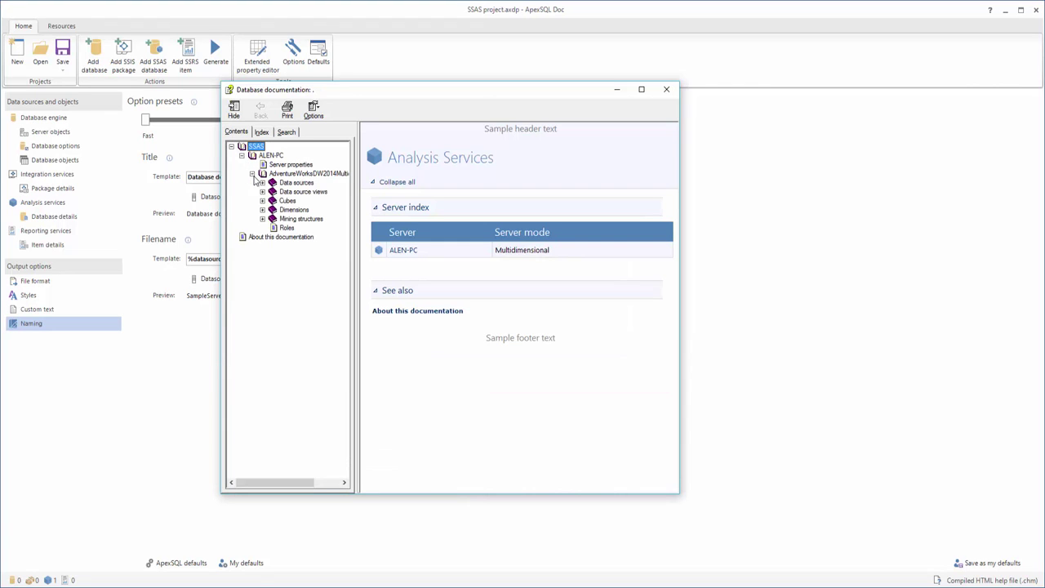
{"action": "left_click", "coordinate": [285, 201]}
{"action": "left_click", "coordinate": [286, 210]}
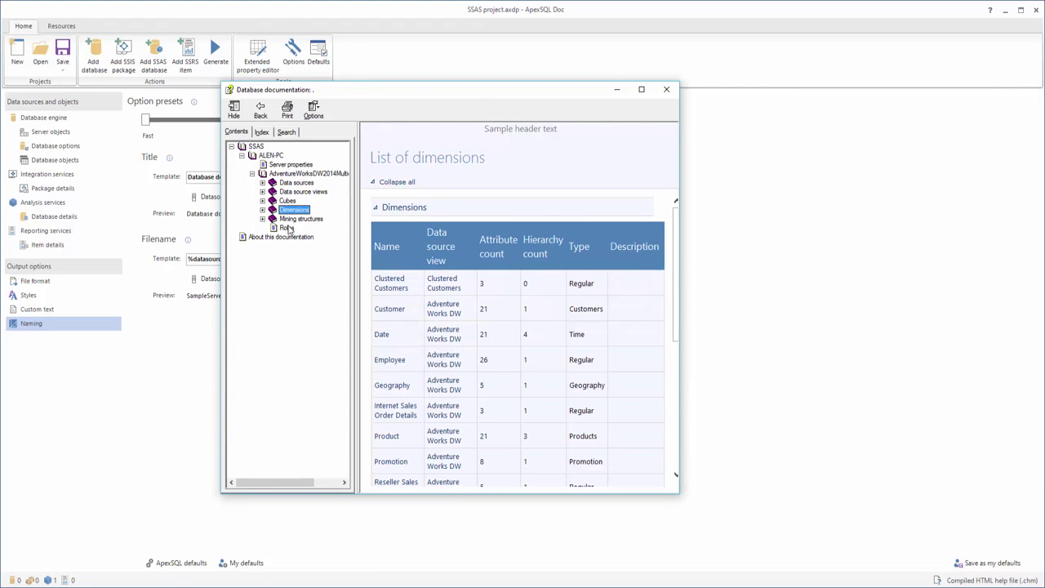
{"action": "left_click", "coordinate": [292, 220]}
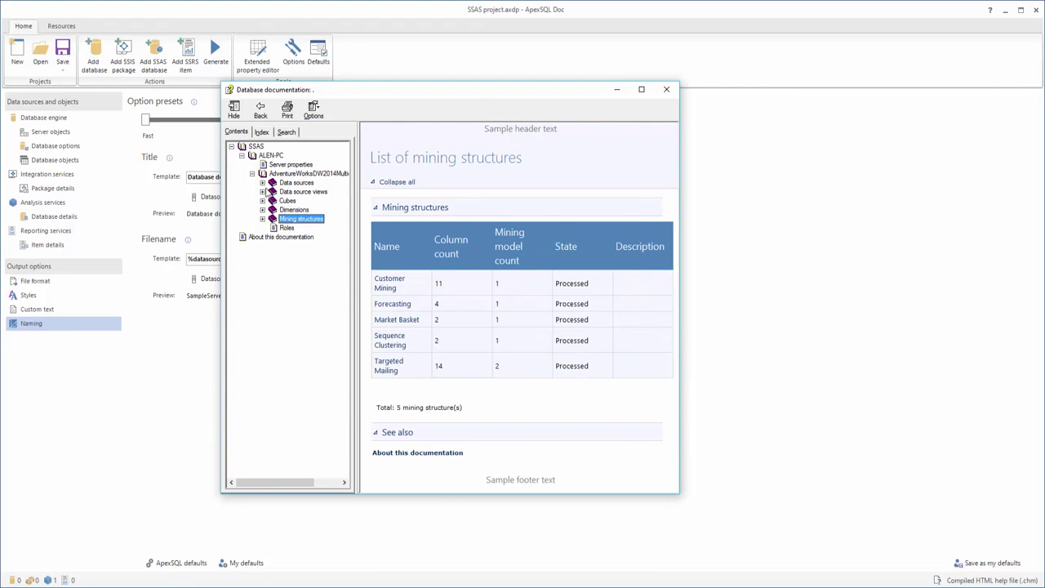
{"action": "left_click", "coordinate": [262, 191]}
{"action": "left_click", "coordinate": [293, 202]}
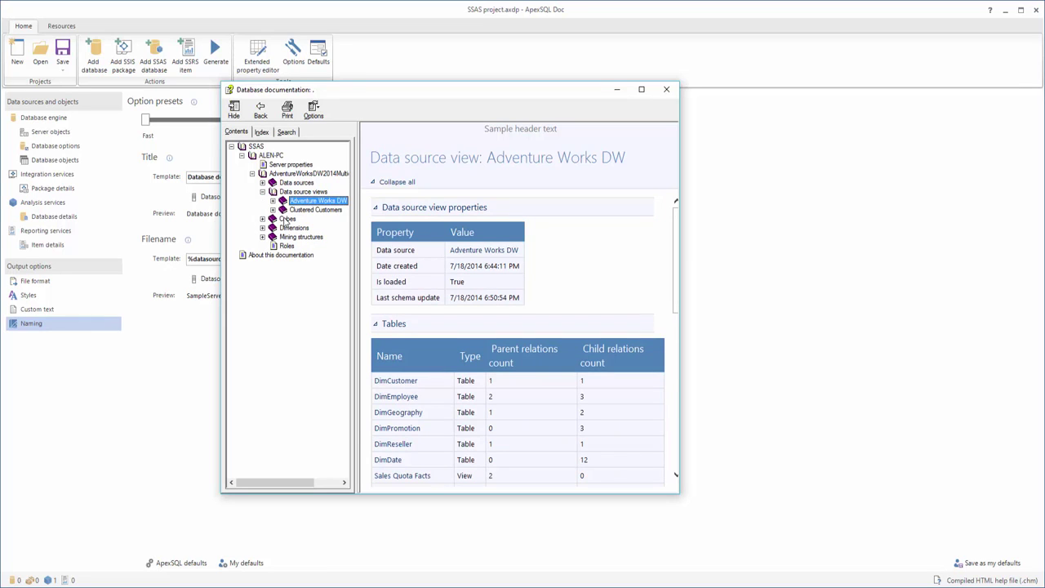
{"action": "left_click", "coordinate": [293, 211]}
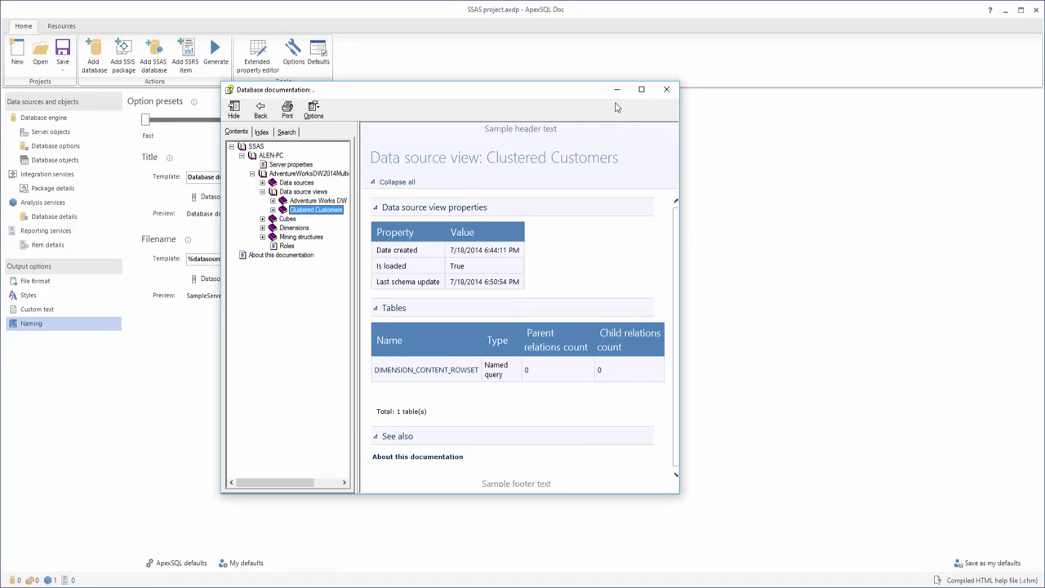
{"action": "left_click", "coordinate": [674, 96]}
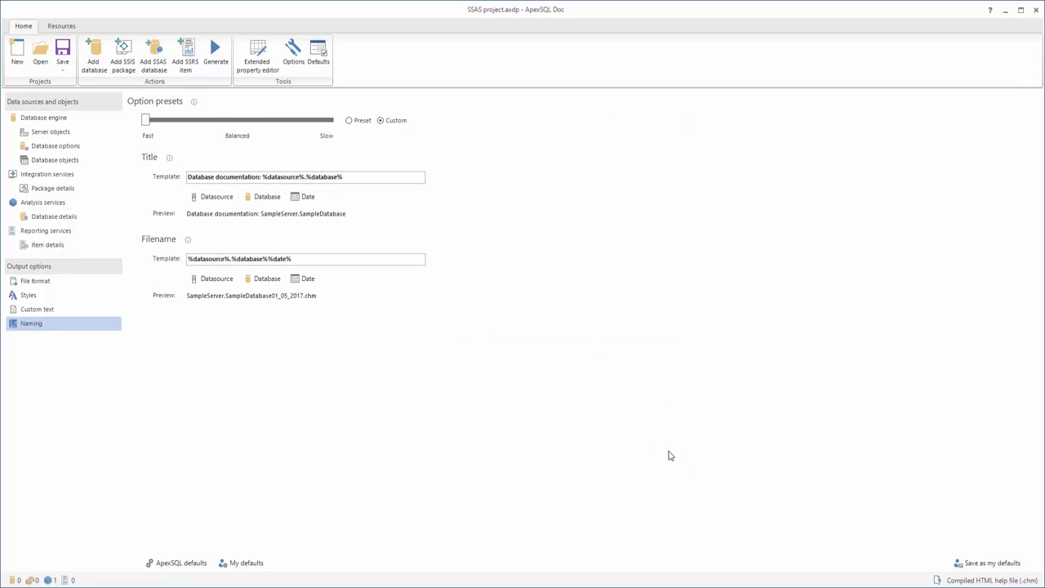
Switch to Notepad++ and review the executable path and the /pr, /od, /on, /of, /f and /v switches in Automated SSAS.bat
{"action": "left_click", "coordinate": [559, 586]}
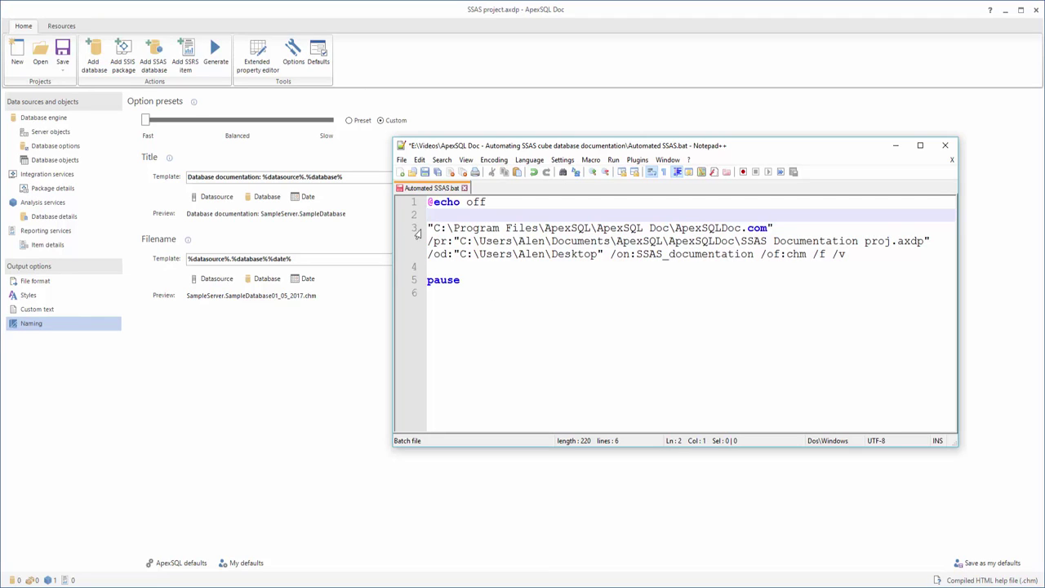
{"action": "left_click_drag", "start_coordinate": [428, 229], "coordinate": [773, 230]}
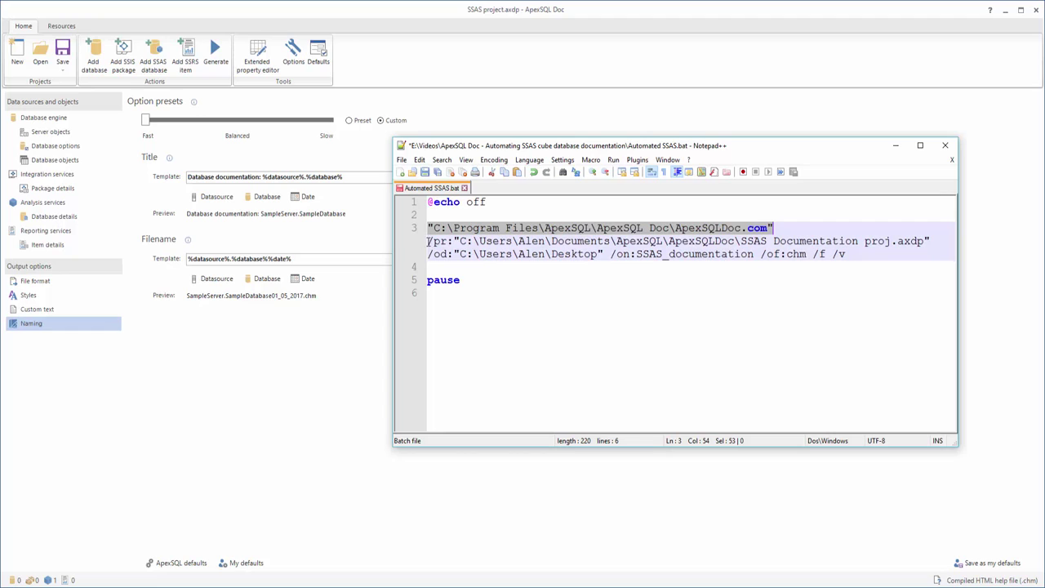
{"action": "left_click_drag", "start_coordinate": [428, 241], "coordinate": [930, 242]}
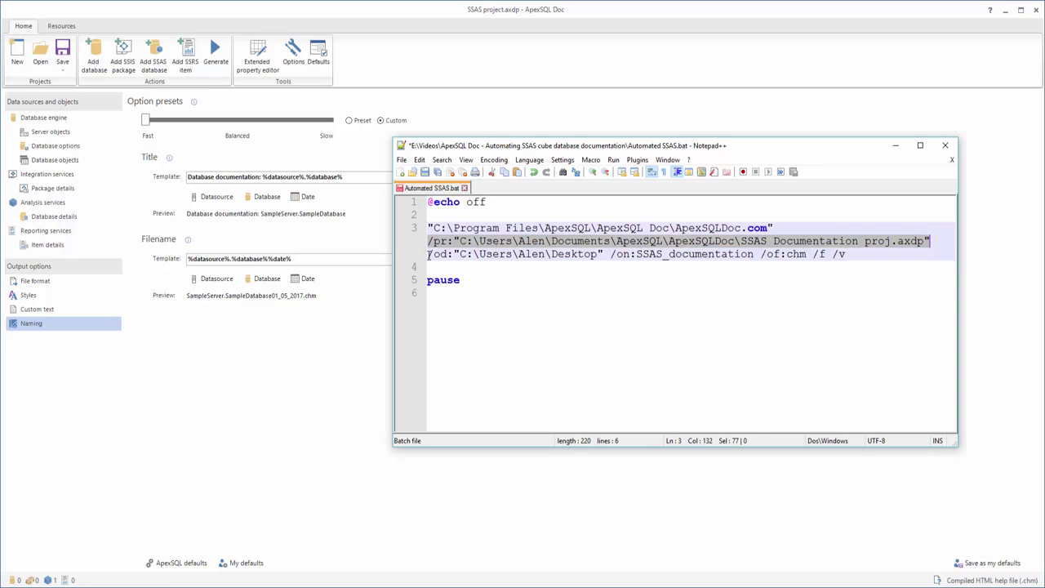
{"action": "left_click_drag", "start_coordinate": [429, 254], "coordinate": [604, 255]}
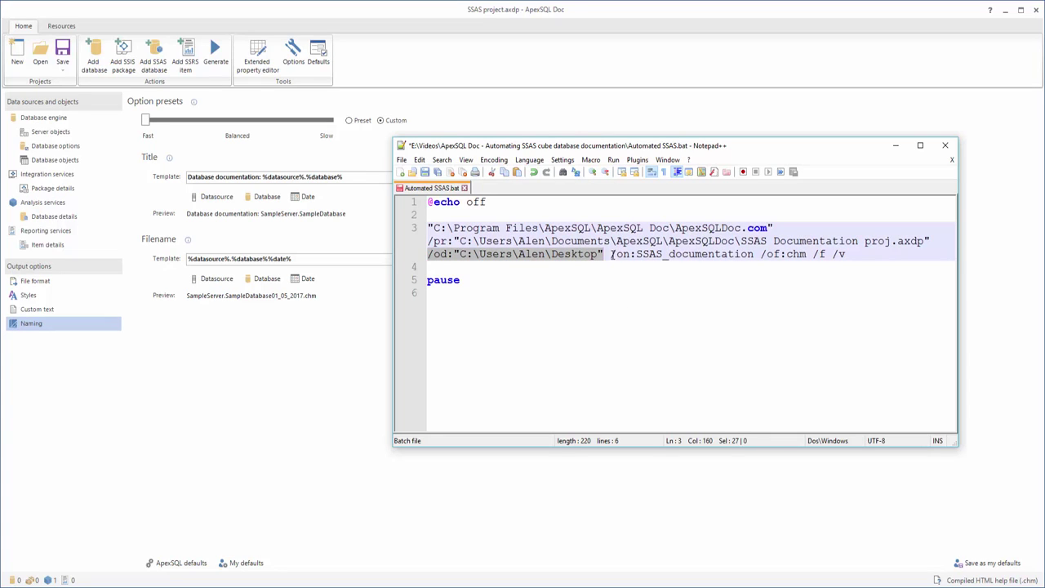
{"action": "left_click_drag", "start_coordinate": [610, 254], "coordinate": [755, 255]}
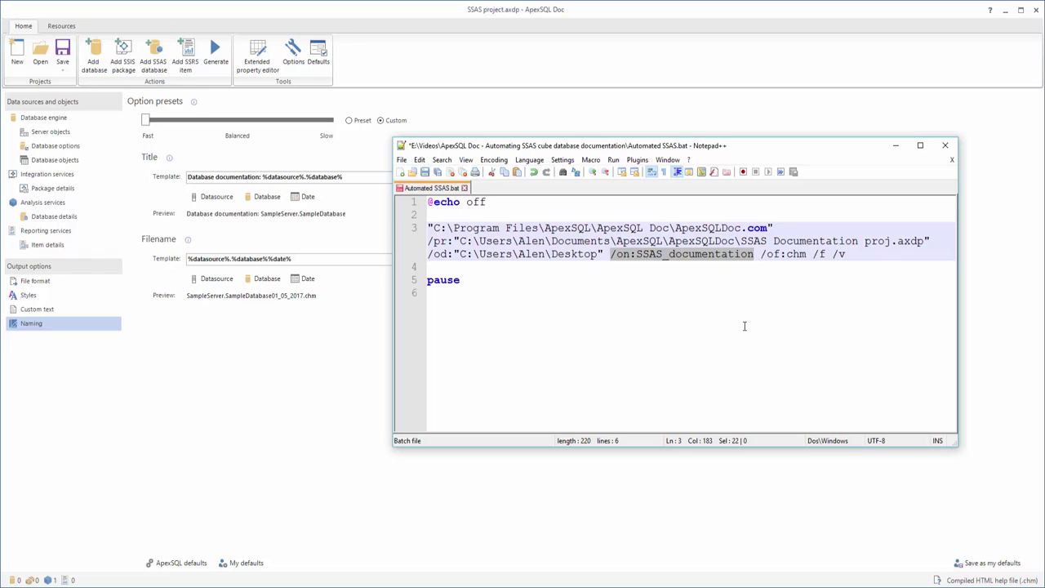
{"action": "left_click_drag", "start_coordinate": [760, 254], "coordinate": [807, 255]}
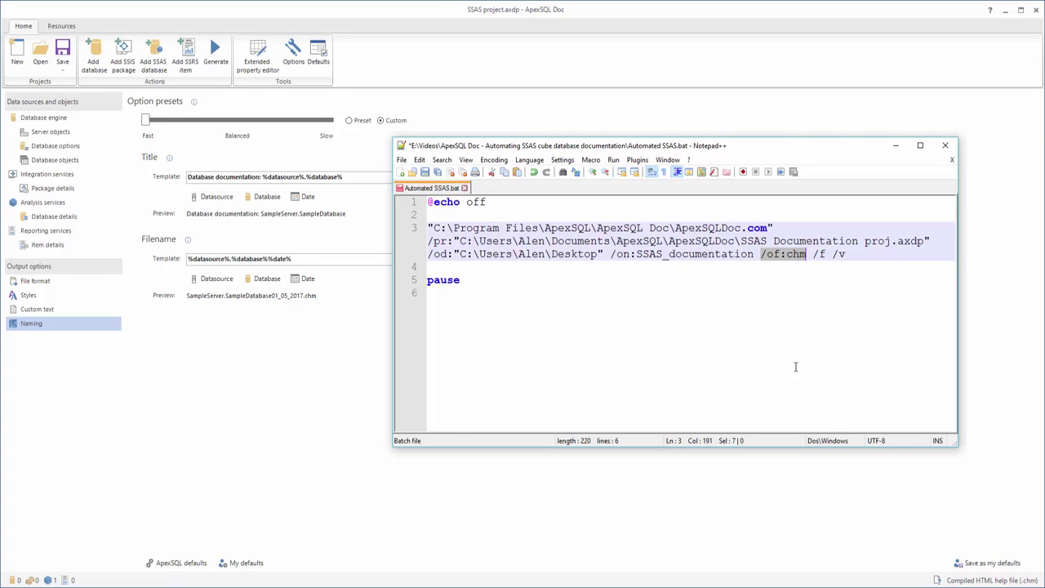
{"action": "left_click_drag", "start_coordinate": [813, 254], "coordinate": [824, 254]}
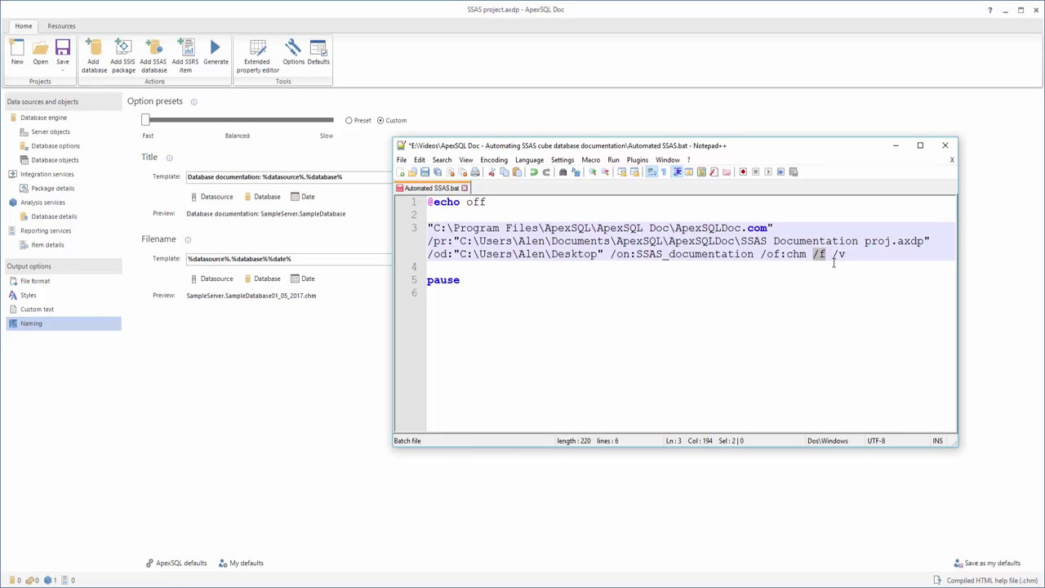
{"action": "left_click_drag", "start_coordinate": [832, 254], "coordinate": [846, 254]}
{"action": "left_click", "coordinate": [859, 253]}
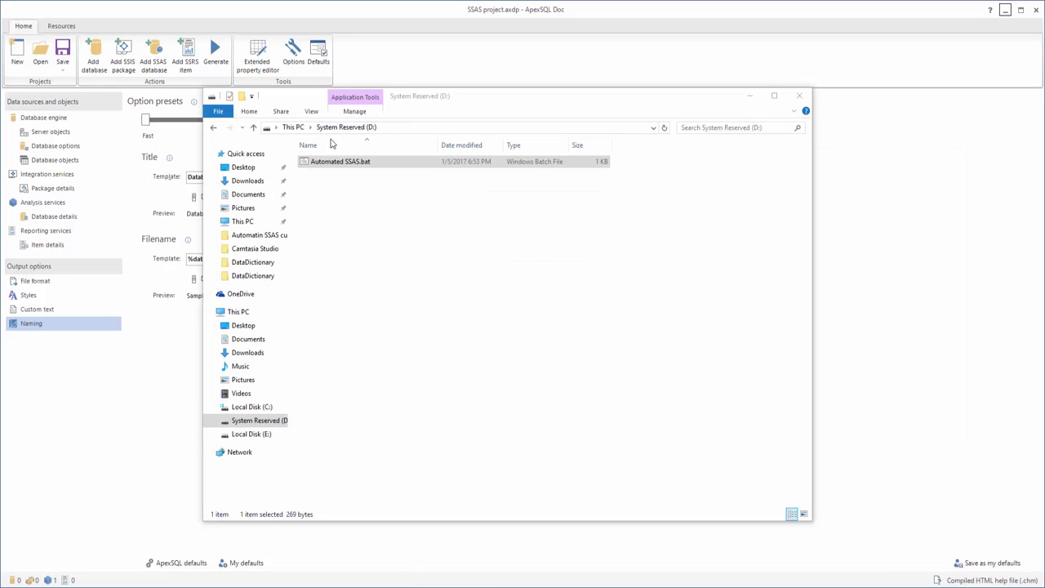
Run Automated SSAS.bat from the System Reserved (D:) drive, dismiss the finished console, and bring up the SSAS documentation
{"action": "double_click", "coordinate": [339, 162]}
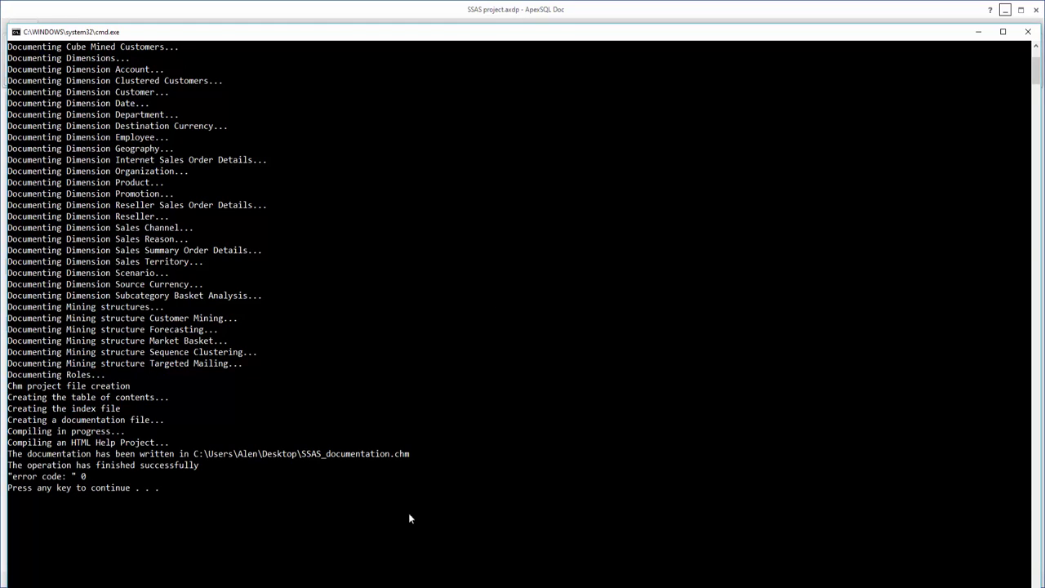
{"action": "key", "text": "Return"}
{"action": "left_click", "coordinate": [631, 586]}
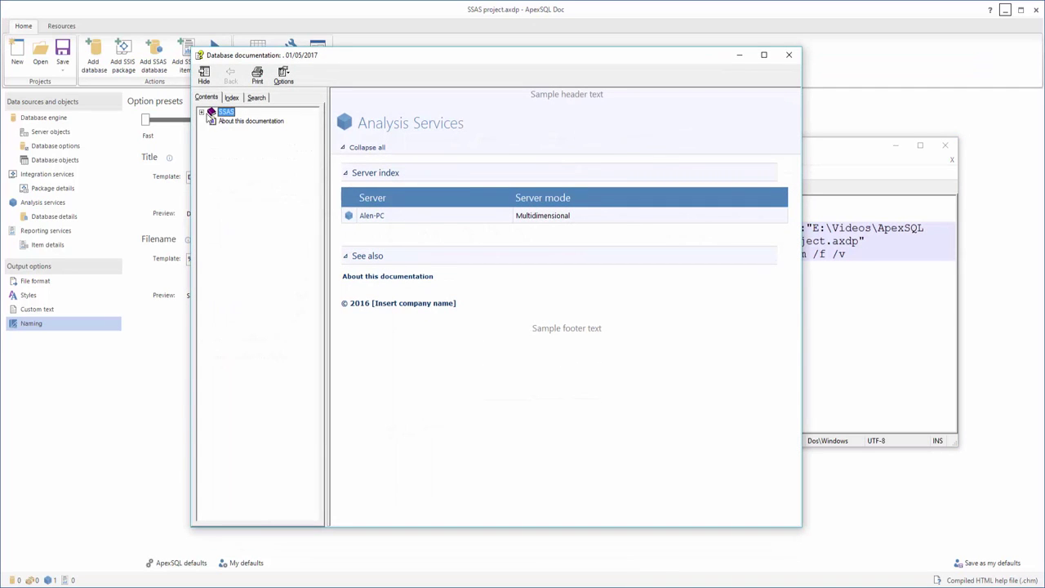
Examine the data source views, cubes and dimensions of the AdventureWorksDW2014 database in the dated SSAS documentation
{"action": "left_click", "coordinate": [202, 112]}
{"action": "left_click", "coordinate": [212, 122]}
{"action": "left_click", "coordinate": [222, 139]}
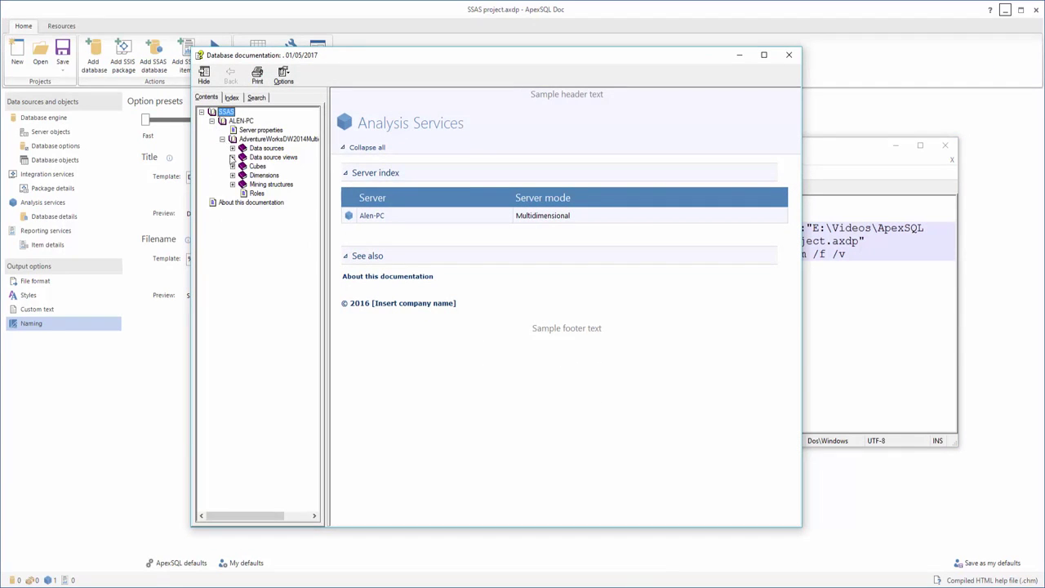
{"action": "left_click", "coordinate": [254, 157]}
{"action": "left_click", "coordinate": [257, 166]}
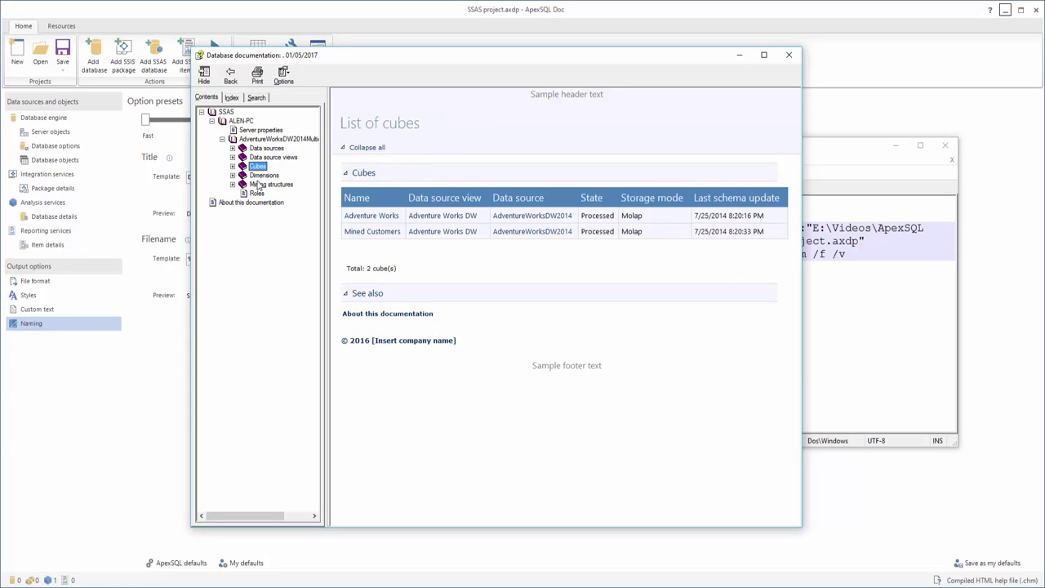
{"action": "left_click", "coordinate": [260, 175]}
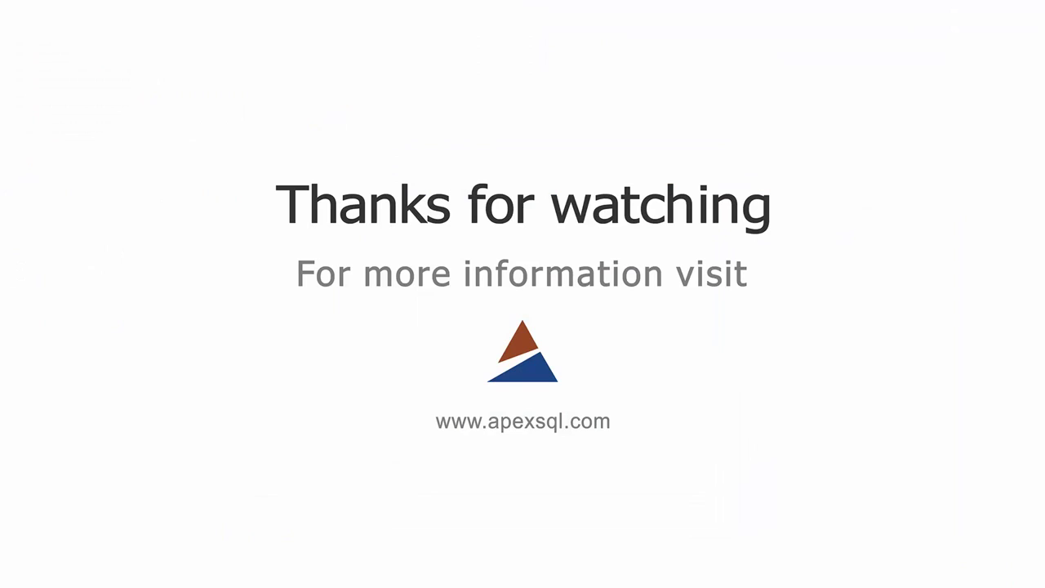